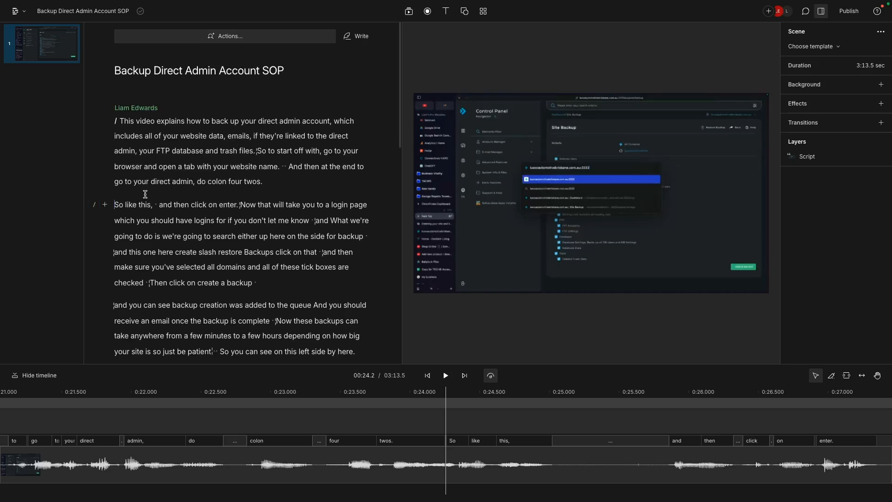
# - Add a scene boundary at about 00:28.0, just before "Now that will take you to a login page"
pyautogui.click(236, 205)
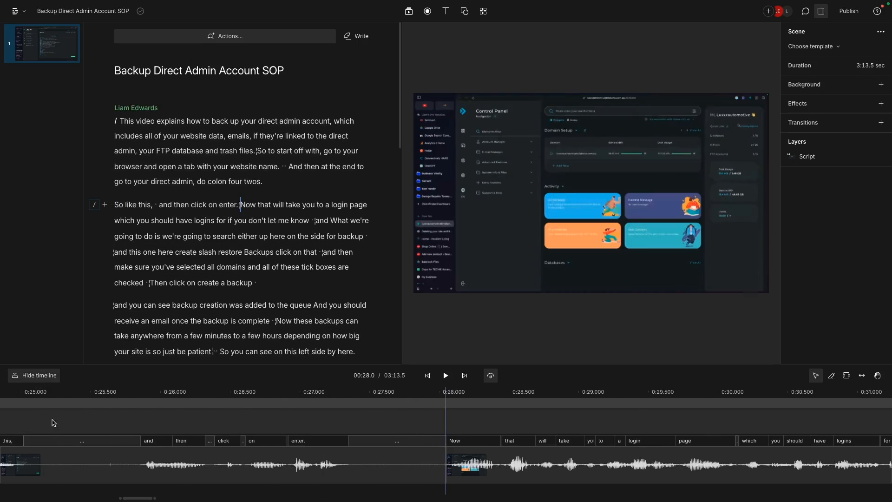
pyautogui.click(35, 375)
pyautogui.click(34, 487)
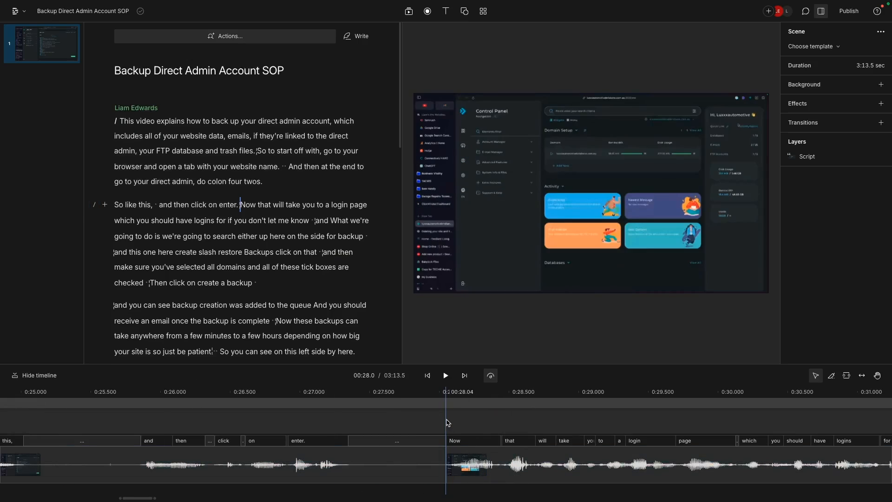
pyautogui.moveTo(439, 422)
pyautogui.mouseDown()
pyautogui.moveTo(396, 422)
pyautogui.moveTo(441, 413)
pyautogui.mouseUp()
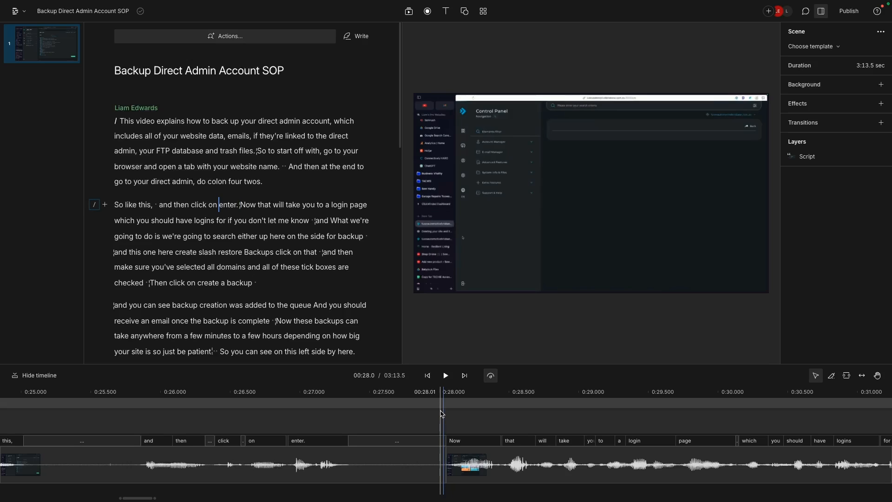
pyautogui.press('/')
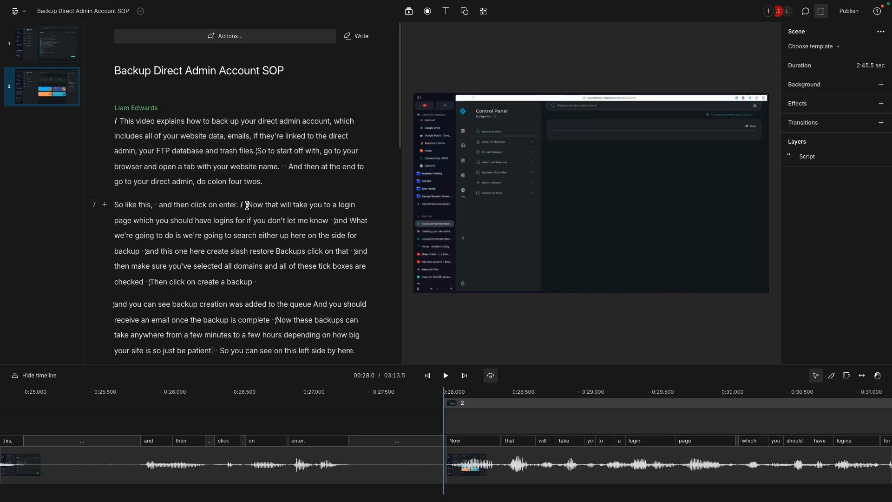
# - Highlight the script words "Now that will take" at the start of scene 2
pyautogui.moveTo(247, 206); pyautogui.dragTo(306, 205)
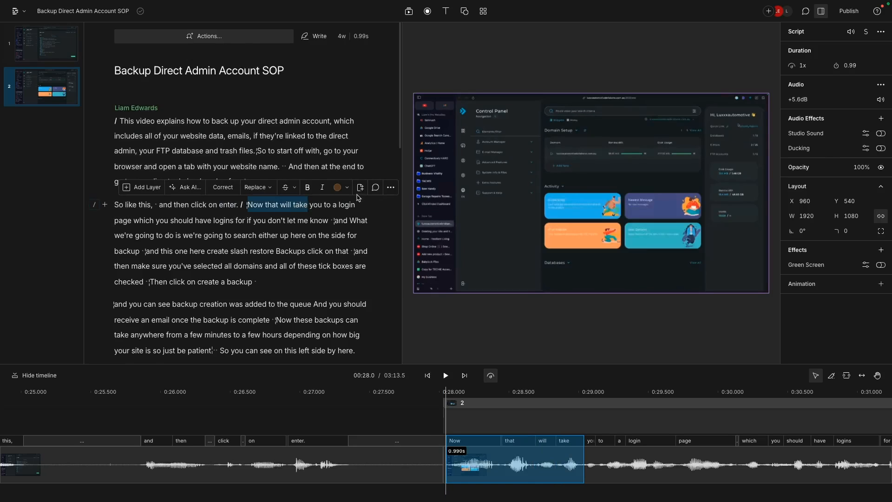
pyautogui.click(343, 189)
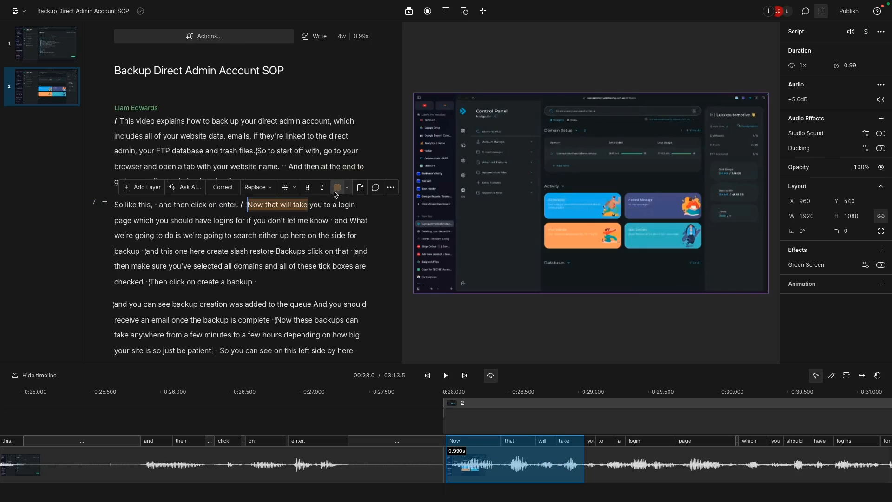
pyautogui.click(297, 220)
# - Add another scene boundary at about 00:40.8, between "restore Backups" and "click on that"
pyautogui.scroll(-2, 266, 186)
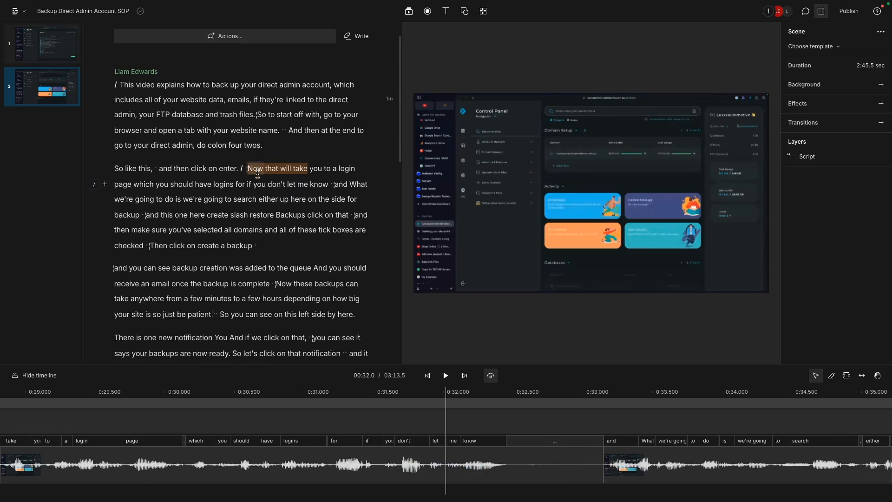
pyautogui.scroll(1, 266, 175)
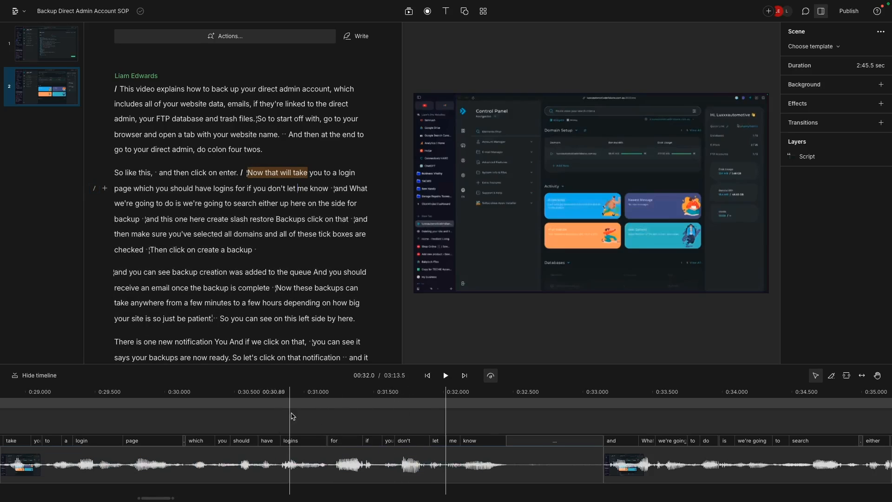
pyautogui.hscroll(-2, 302, 420)
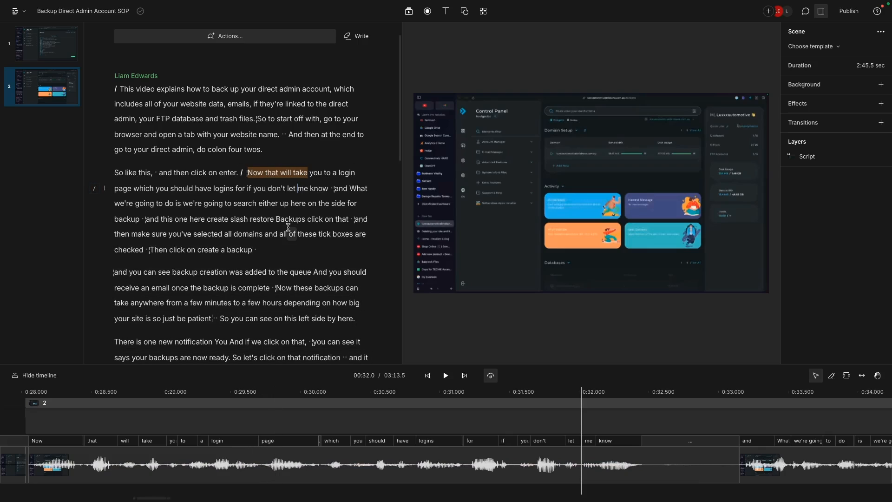
pyautogui.click(301, 203)
pyautogui.click(291, 220)
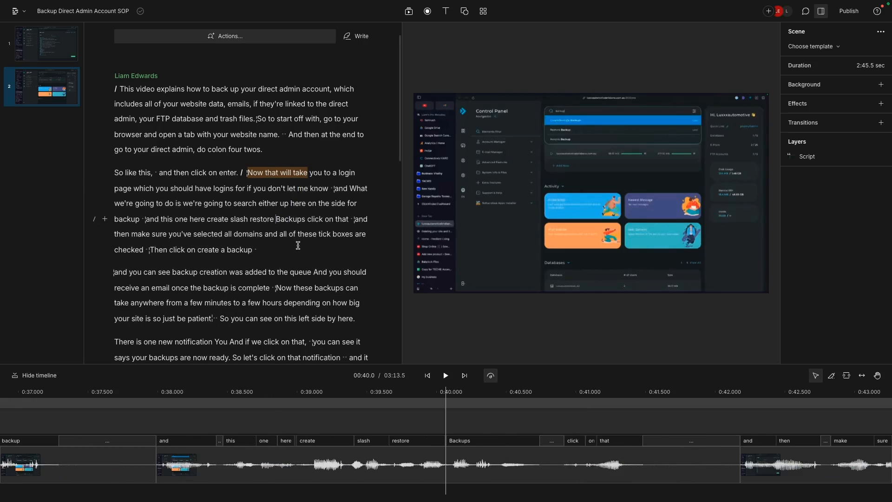
pyautogui.click(298, 246)
pyautogui.moveTo(449, 420); pyautogui.dragTo(345, 421)
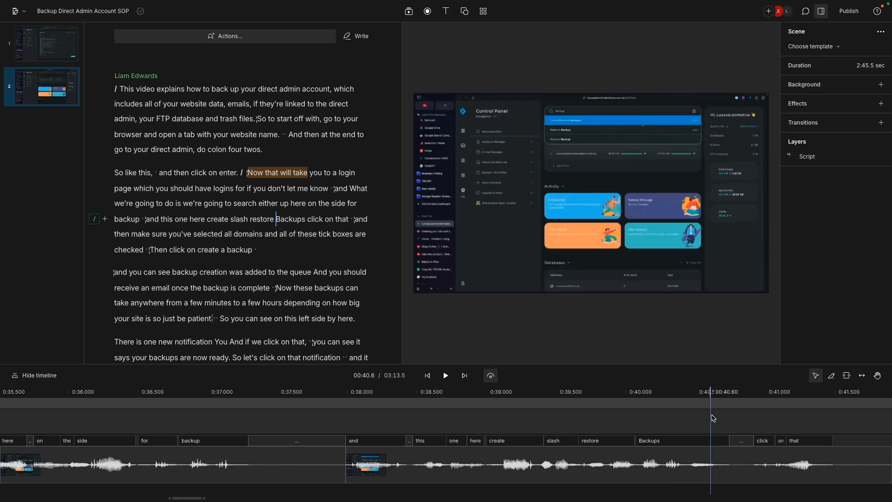
pyautogui.click(740, 418)
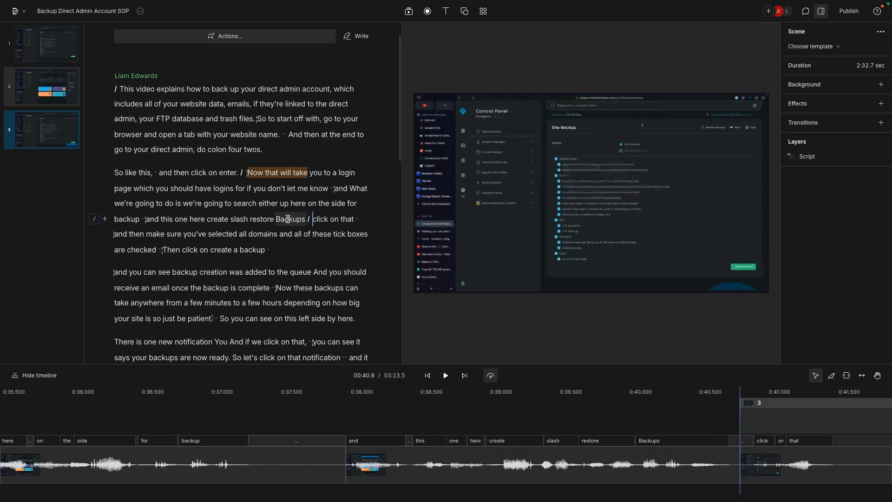
# - Highlight the words "restore Backups" at the end of scene 2 with the Orange highlight colour
pyautogui.moveTo(288, 219); pyautogui.dragTo(272, 189)
pyautogui.click(324, 202)
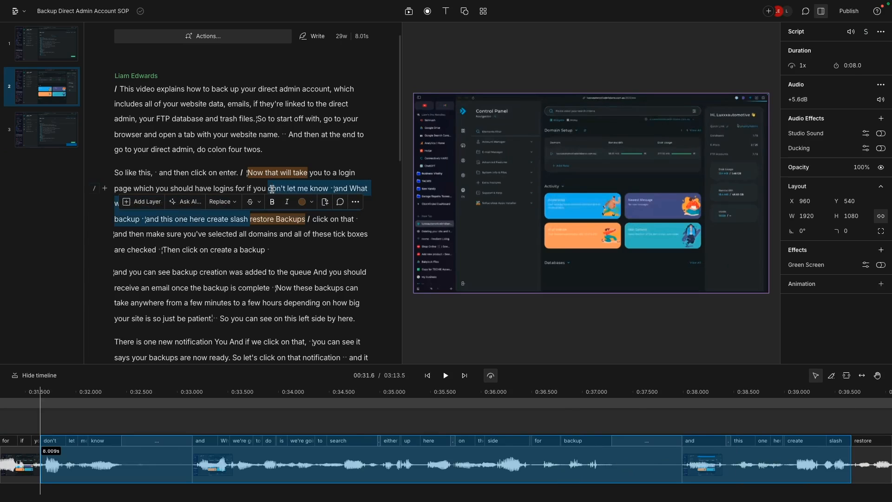
pyautogui.click(265, 172)
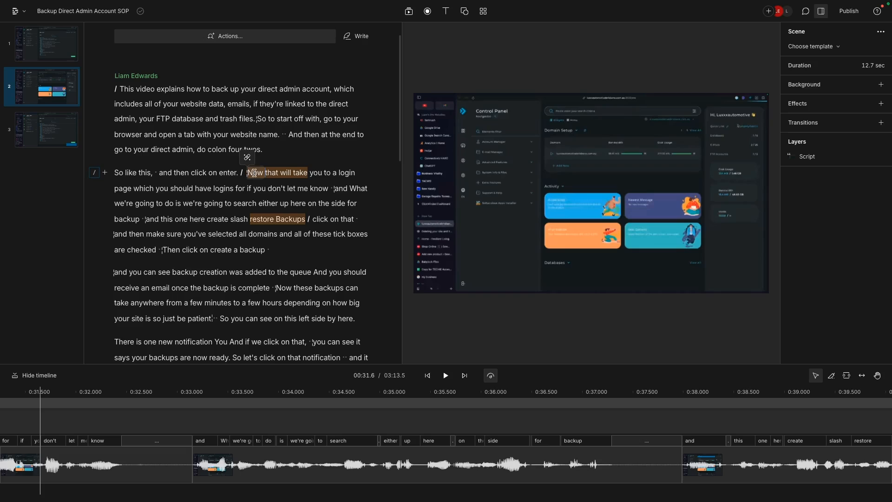
pyautogui.click(277, 219)
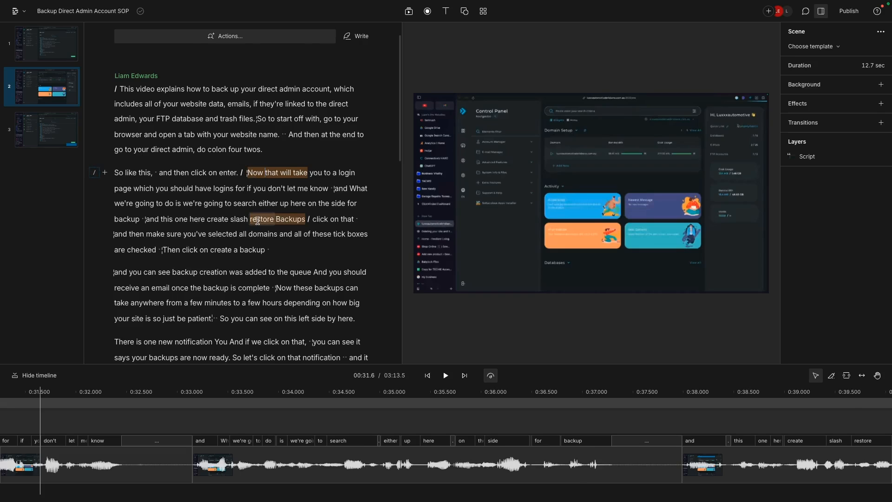
pyautogui.click(347, 202)
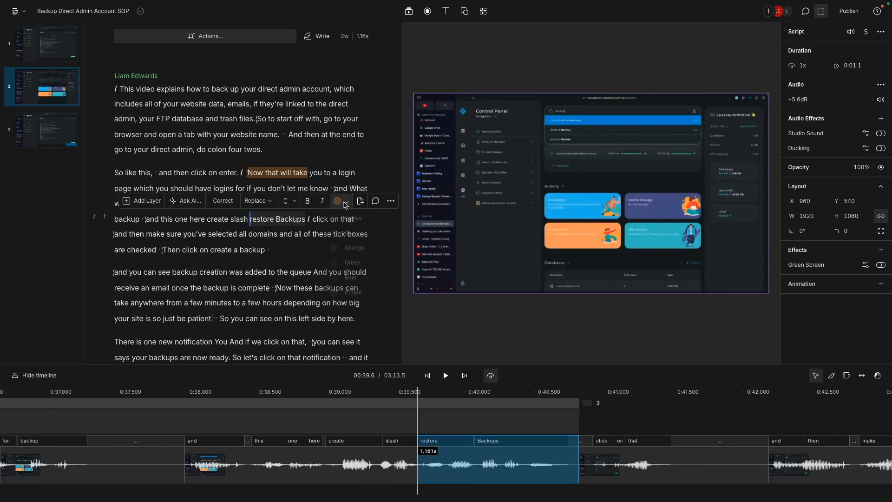
pyautogui.click(354, 249)
pyautogui.keyDown('shift'); pyautogui.click(331, 234); pyautogui.keyUp('shift')
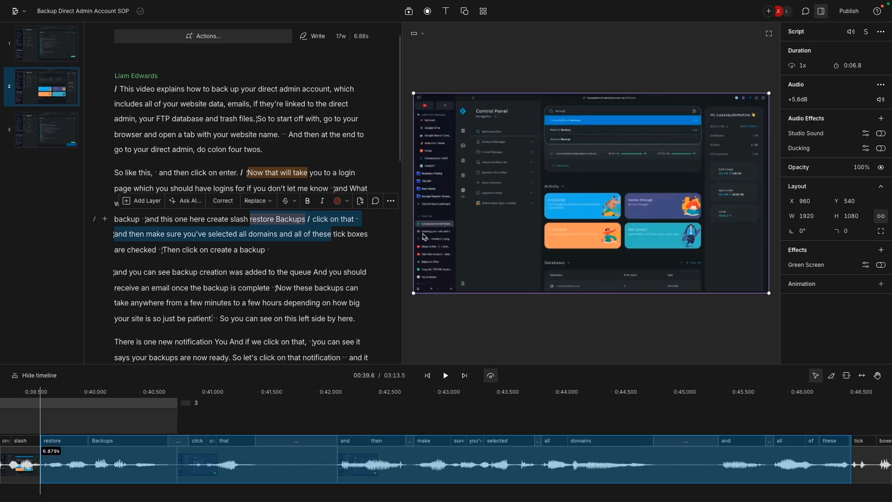
pyautogui.click(346, 219)
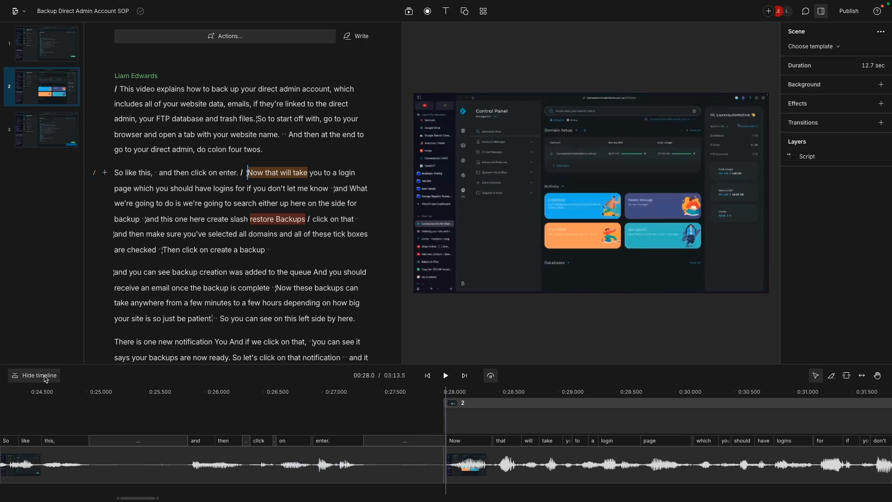
# - Detach the audio from the script clip at the start of scene 2 in the timeline
pyautogui.click(44, 377)
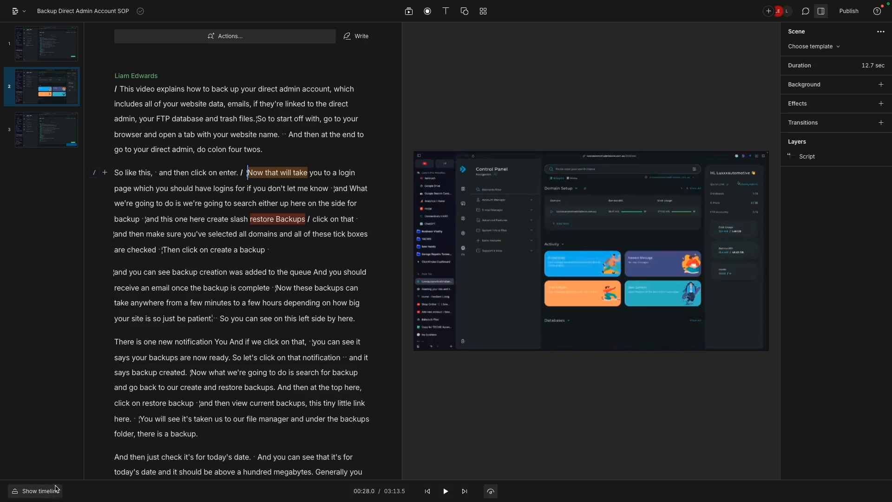
pyautogui.click(32, 491)
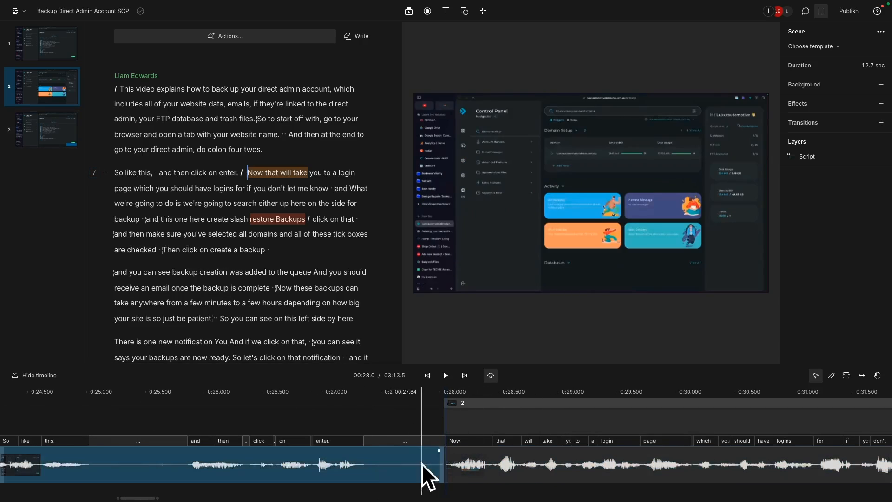
pyautogui.rightClick(477, 466)
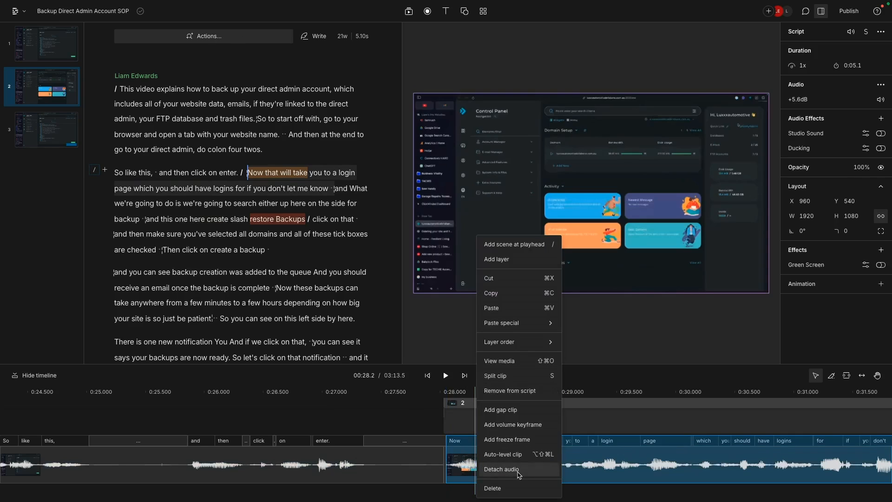
pyautogui.click(526, 469)
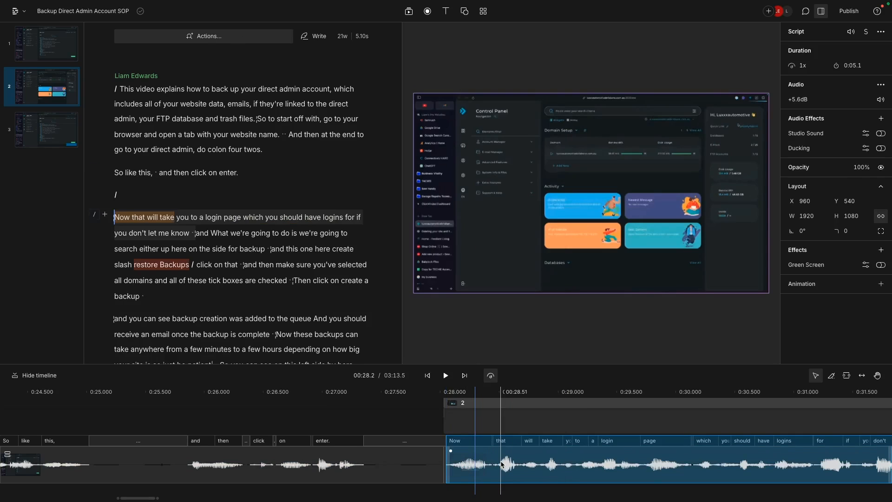
# - Open the detached clip's sequence for editing and rename its video track to "No Blur"
pyautogui.rightClick(497, 465)
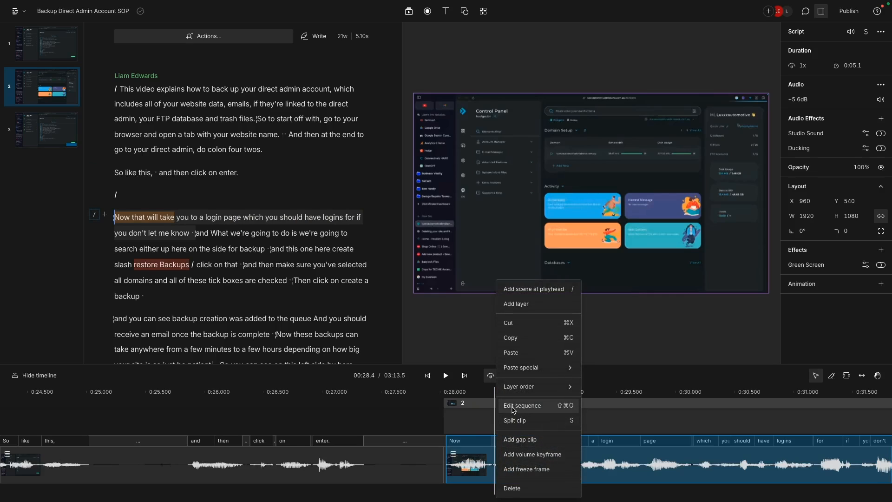
pyautogui.click(513, 409)
pyautogui.click(331, 359)
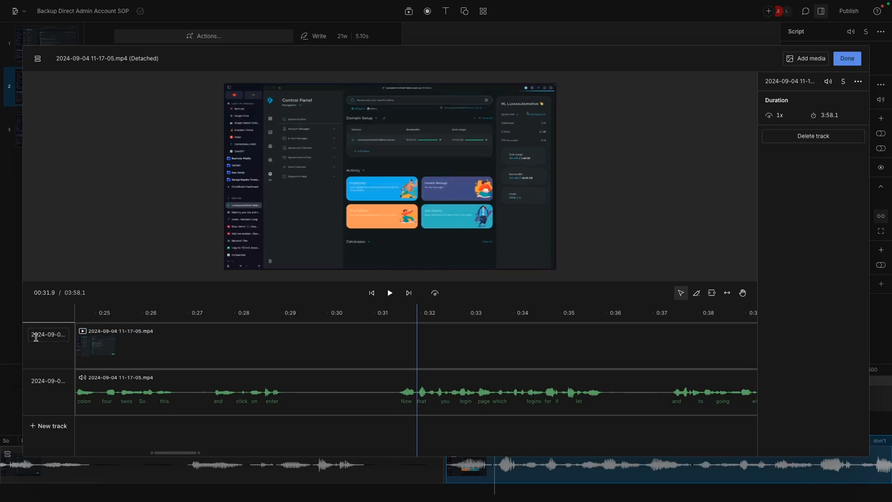
pyautogui.doubleClick(36, 336)
pyautogui.write('No Blur')
pyautogui.press('Return')
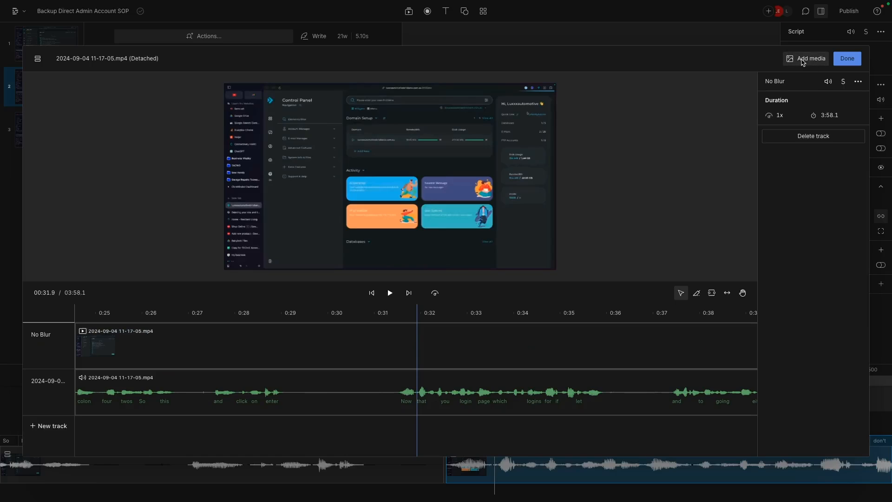
pyautogui.click(803, 60)
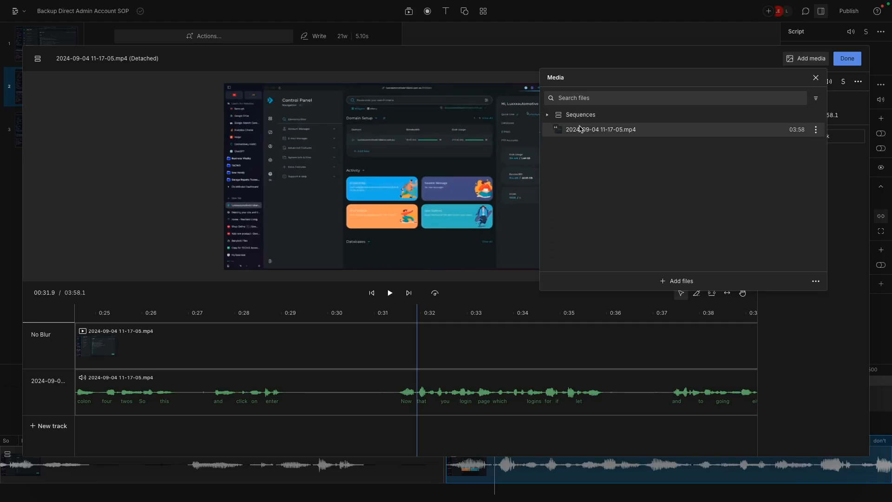
pyautogui.click(580, 130)
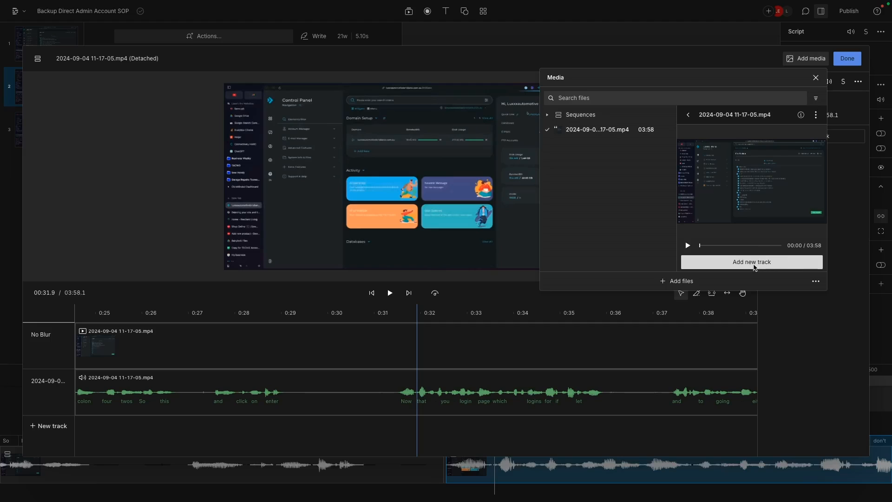
pyautogui.click(755, 263)
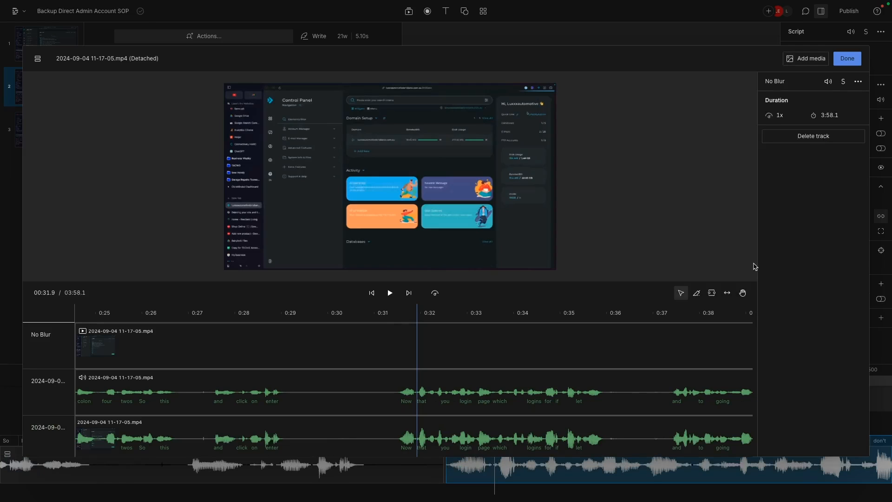
# - Compare the newly added track's duration with the No Blur track and mute the added track's clip
pyautogui.click(195, 338)
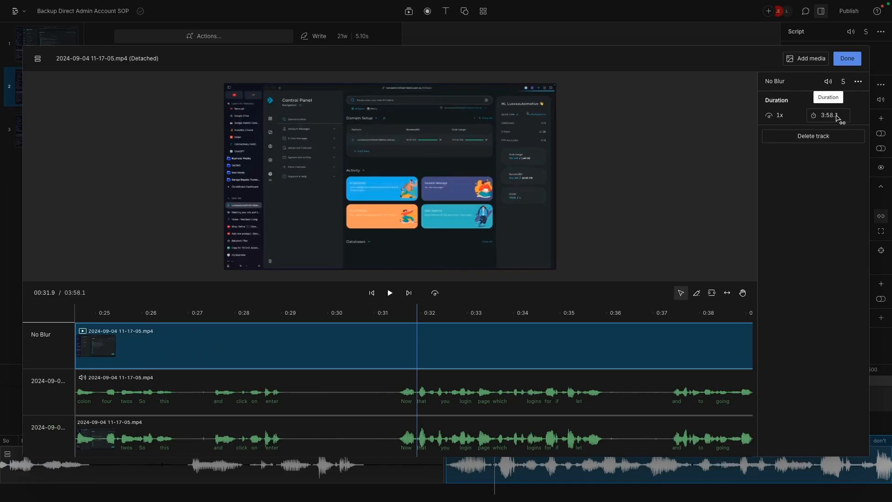
pyautogui.click(599, 434)
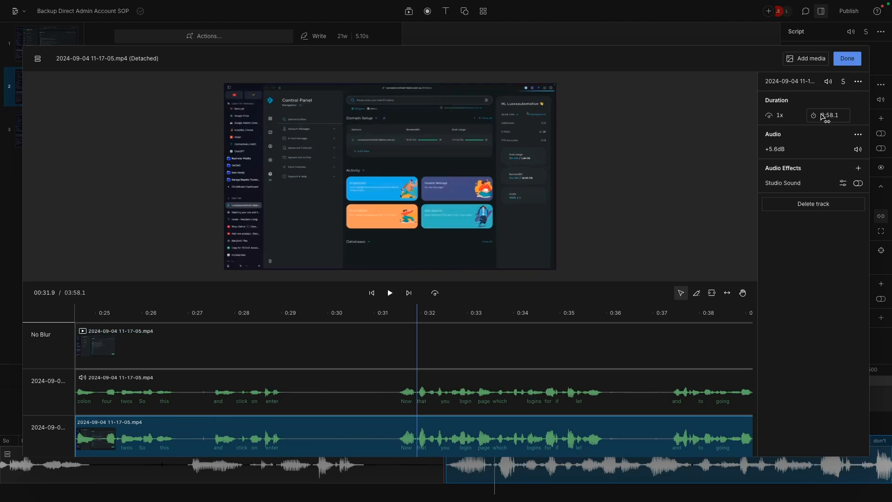
pyautogui.click(669, 360)
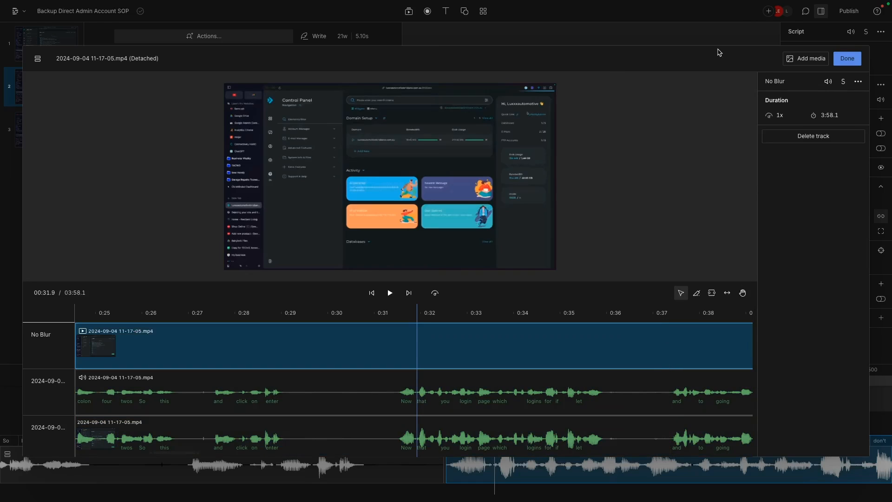
pyautogui.click(622, 436)
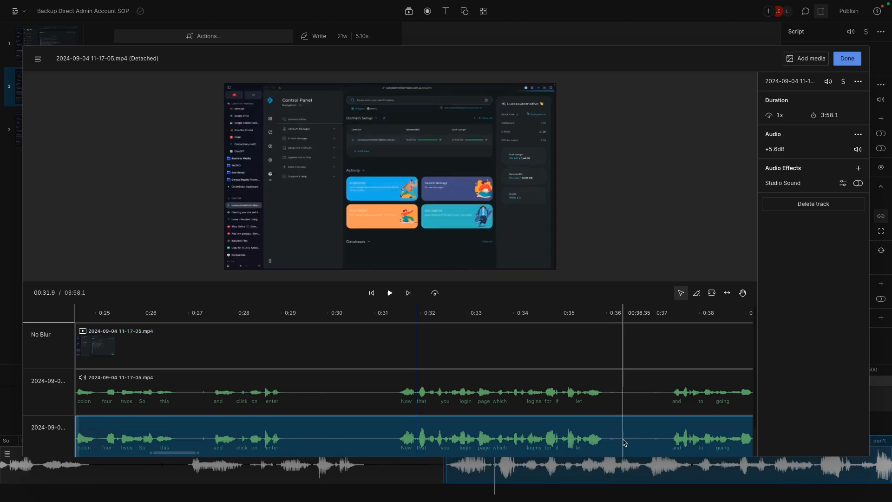
pyautogui.click(636, 345)
pyautogui.click(637, 434)
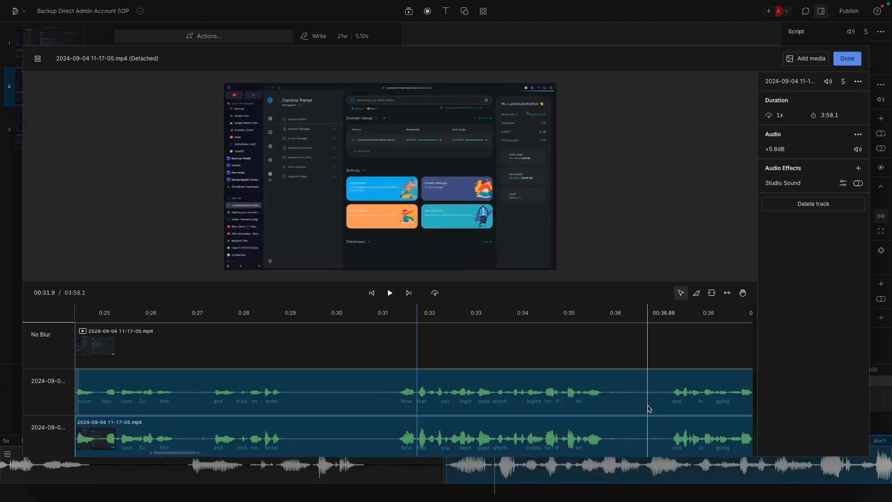
pyautogui.click(455, 428)
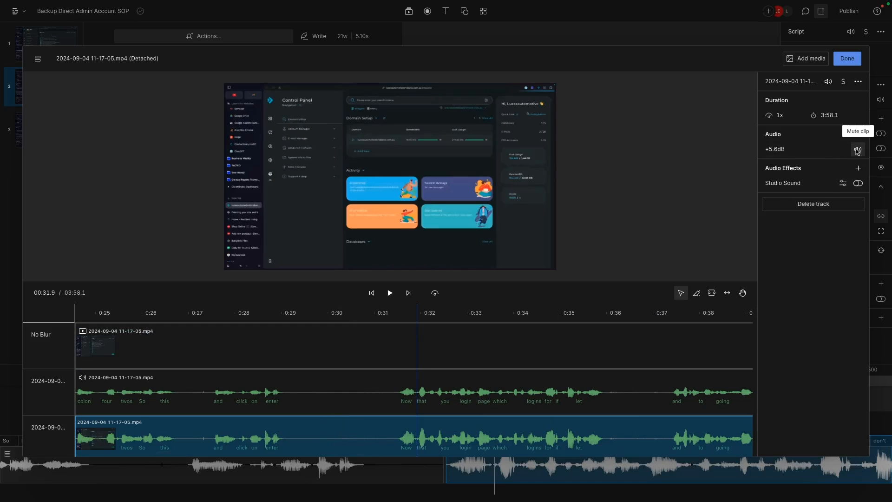
pyautogui.click(858, 150)
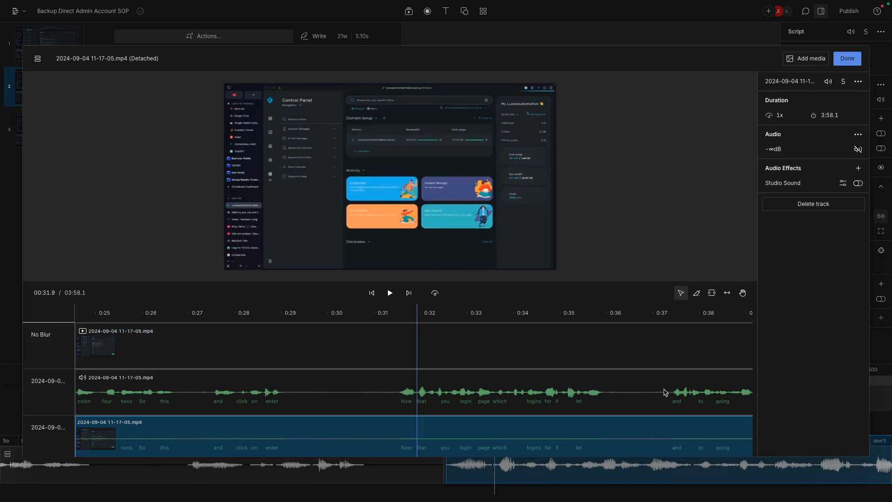
# - Rename the muted duplicate video track to "Blur" and finish editing the sequence
pyautogui.doubleClick(40, 437)
pyautogui.write('Blur')
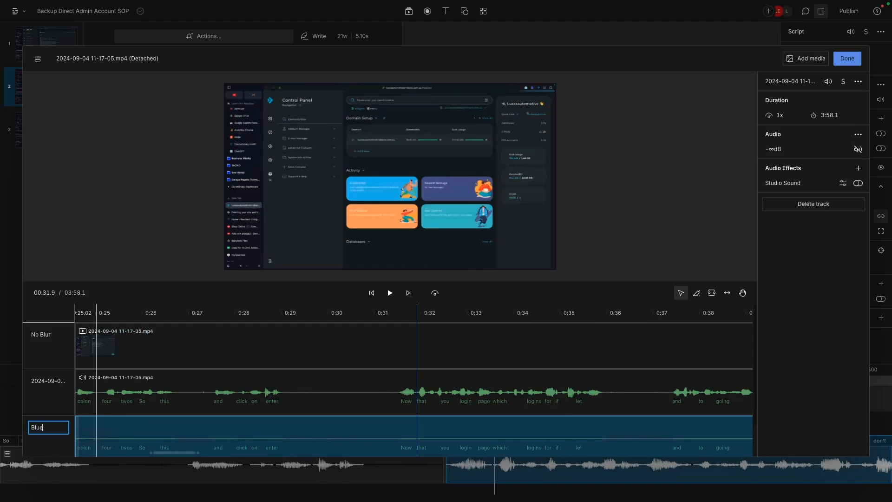
pyautogui.click(847, 58)
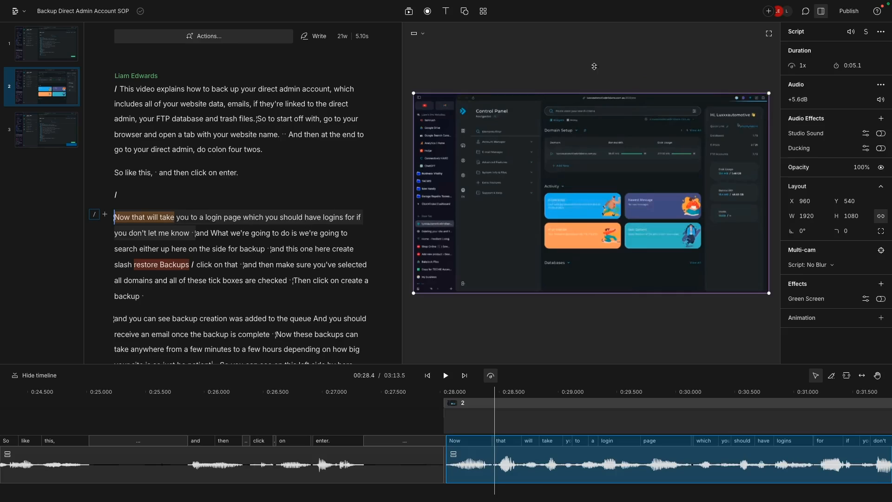
# - Show the Script: Blur layer in scene 2 and make it fill the canvas
pyautogui.click(594, 66)
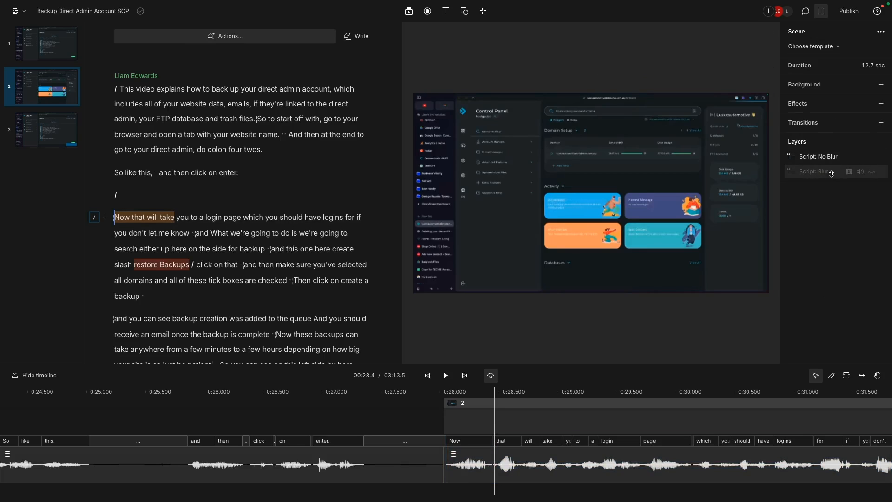
pyautogui.click(872, 173)
pyautogui.click(824, 172)
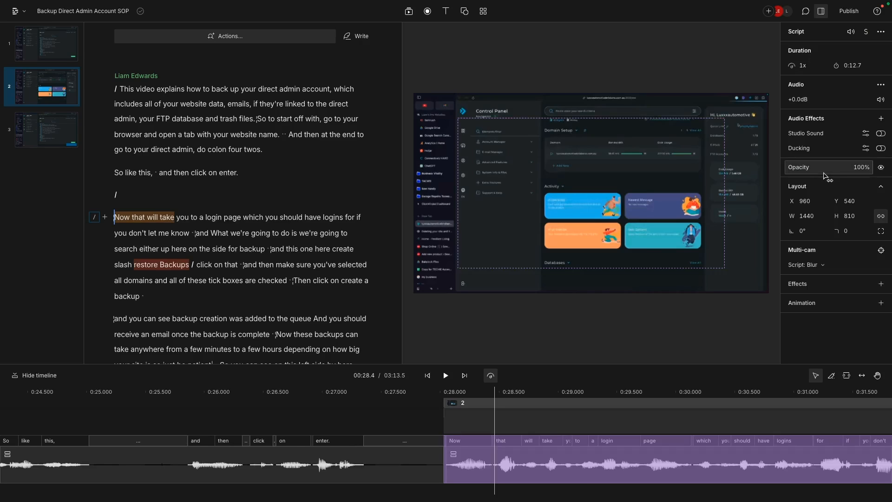
pyautogui.click(696, 118)
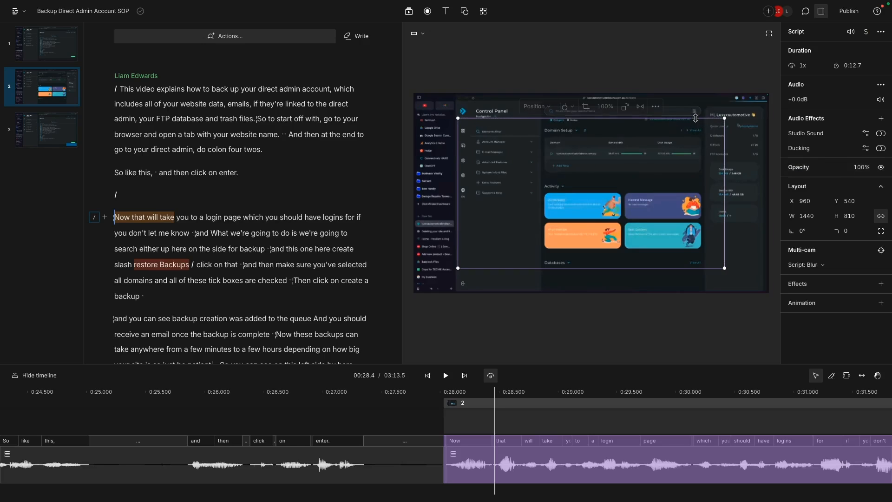
pyautogui.click(538, 111)
pyautogui.click(548, 123)
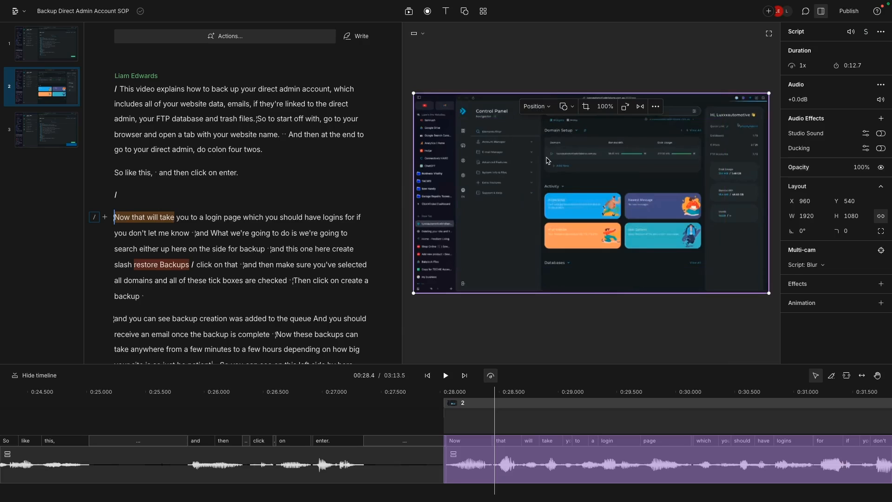
pyautogui.click(544, 61)
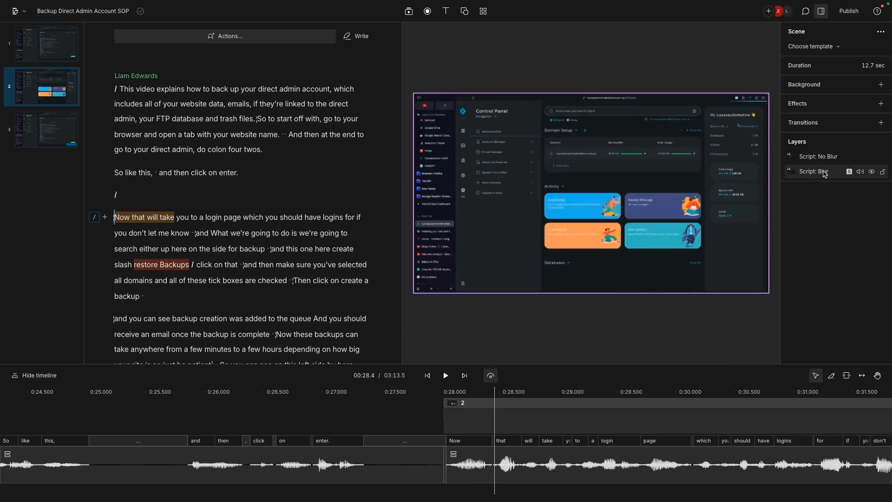
# - Add a Blur effect with a radius of 32.1 pt to scene 2's Script: Blur layer
pyautogui.click(829, 176)
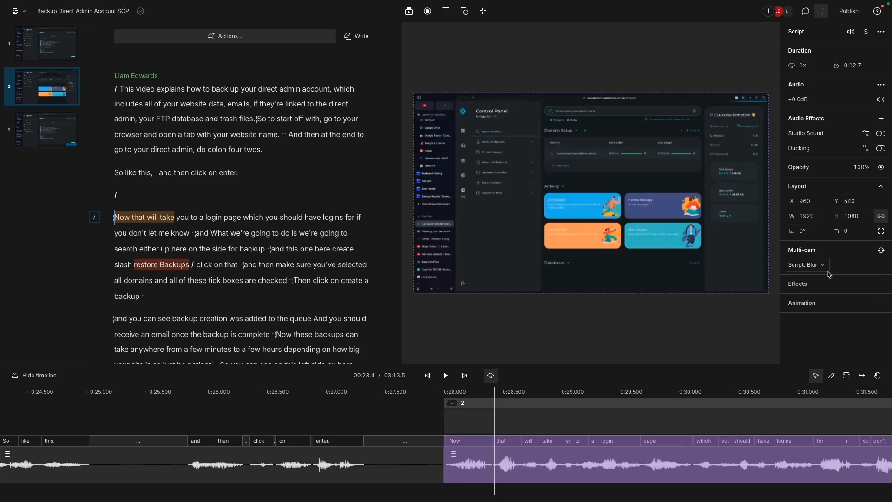
pyautogui.click(820, 287)
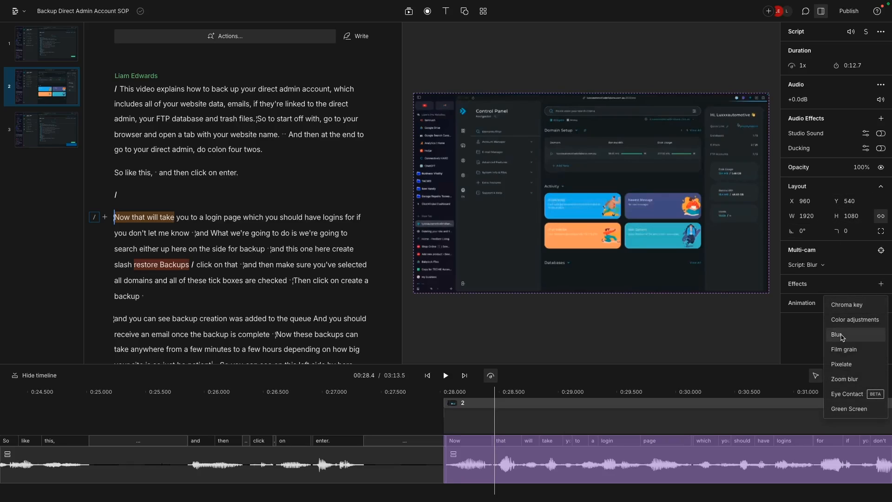
pyautogui.click(859, 334)
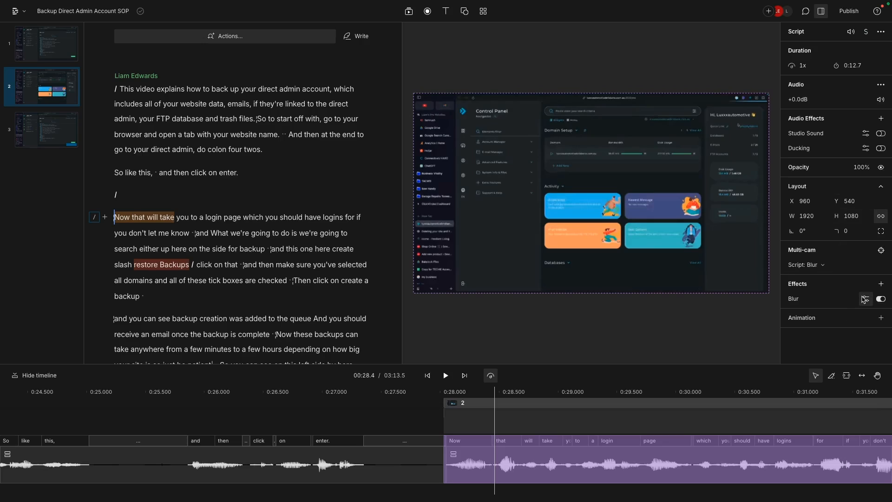
pyautogui.click(864, 299)
pyautogui.moveTo(840, 361); pyautogui.dragTo(853, 360)
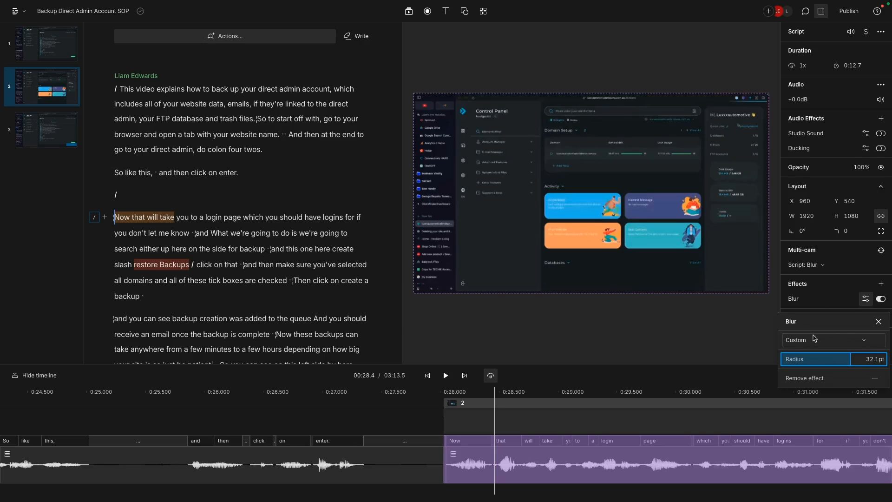
pyautogui.click(735, 333)
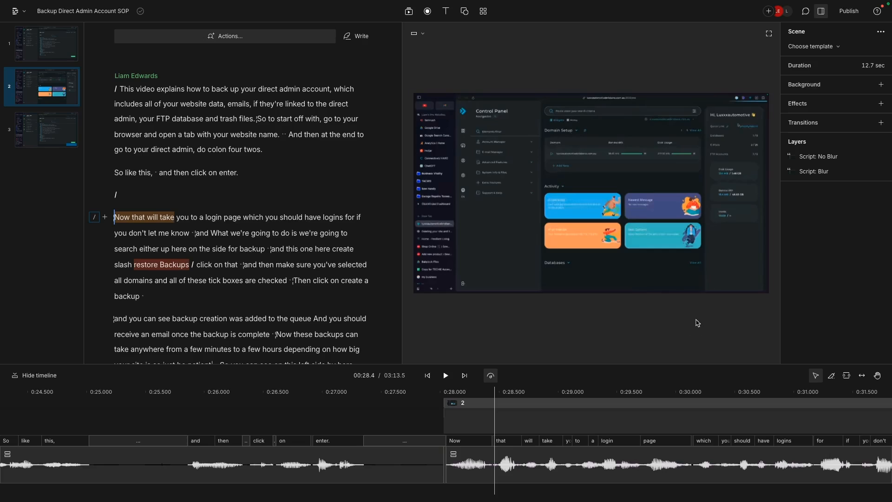
# - Move the Script: Blur layer above Script: No Blur and return the playhead to the start of scene 2
pyautogui.moveTo(827, 172); pyautogui.dragTo(826, 157)
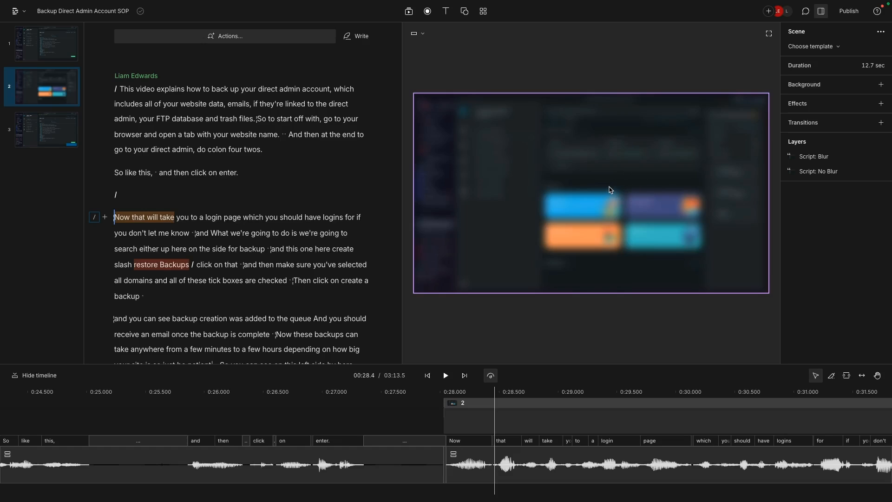
pyautogui.click(117, 216)
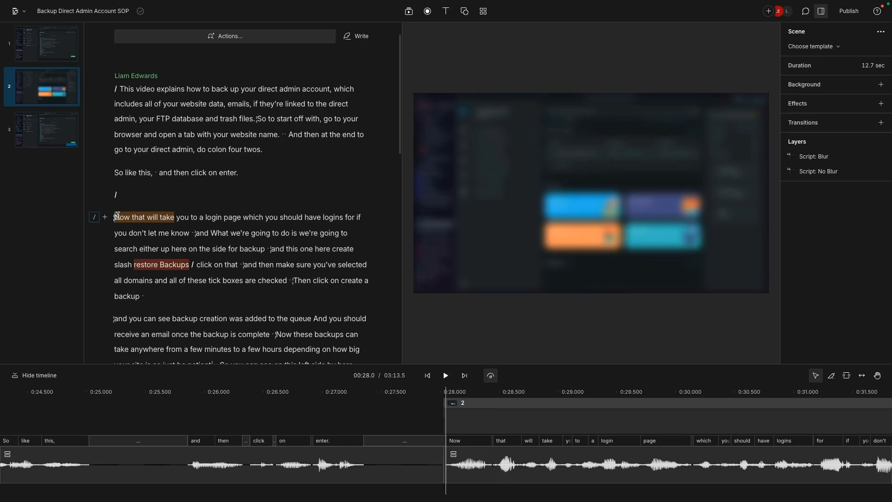
pyautogui.click(115, 217)
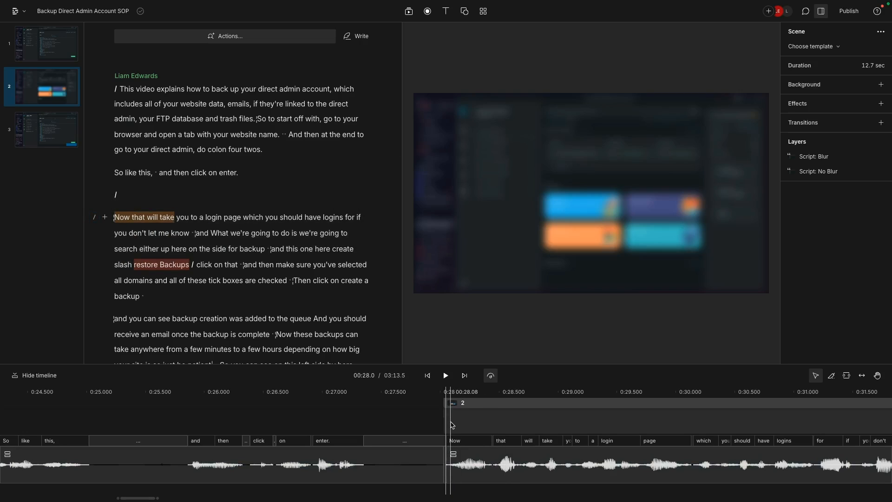
# - Crop scene 2's Blur layer to about 266 × 79 so it covers only the greeting with the account name
pyautogui.click(551, 210)
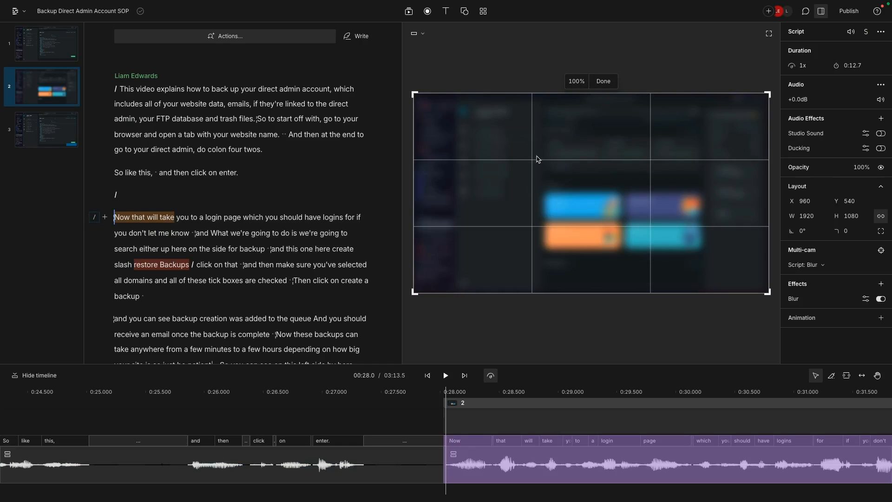
pyautogui.moveTo(415, 93); pyautogui.dragTo(707, 107)
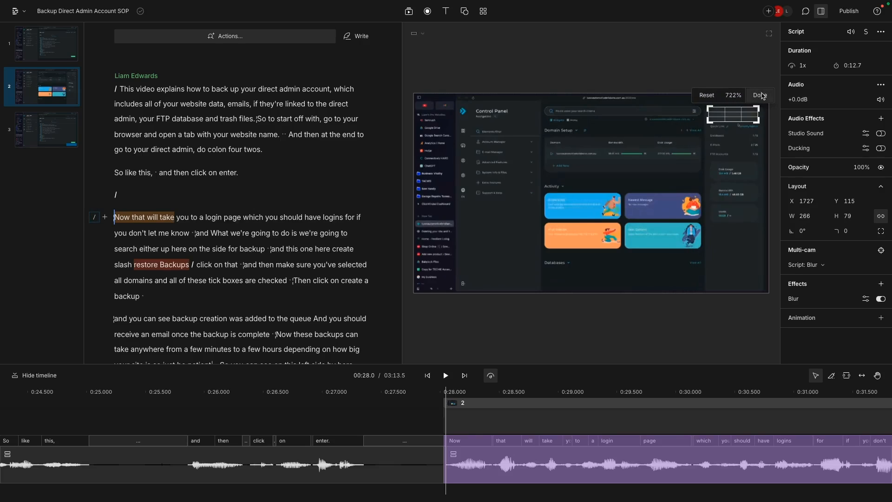
pyautogui.click(760, 95)
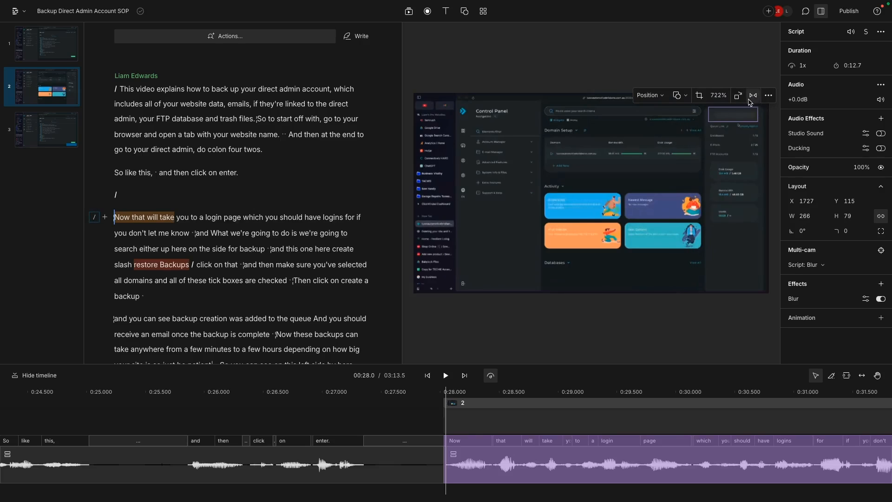
pyautogui.press('Escape')
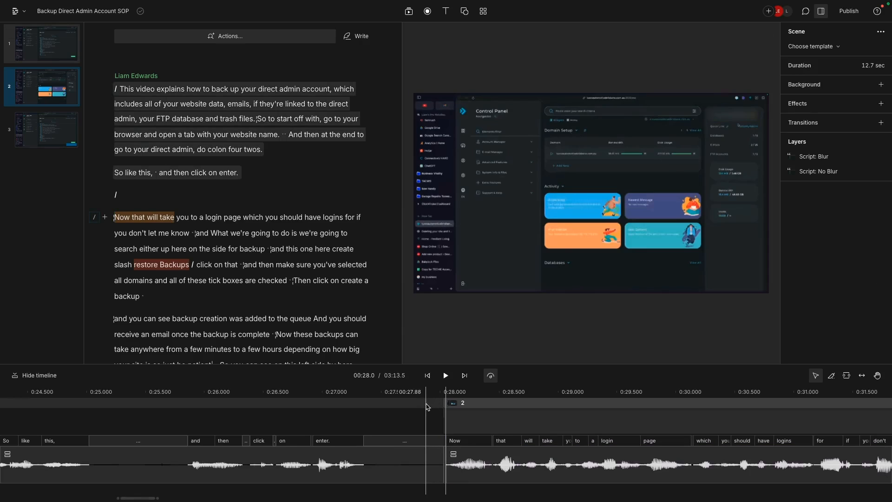
# - Scrub from just before scene 2 to the beginning of scene 3 to check where the greeting blur starts and ends
pyautogui.click(388, 403)
pyautogui.moveTo(390, 404); pyautogui.dragTo(805, 409)
pyautogui.hscroll(15, 752, 408)
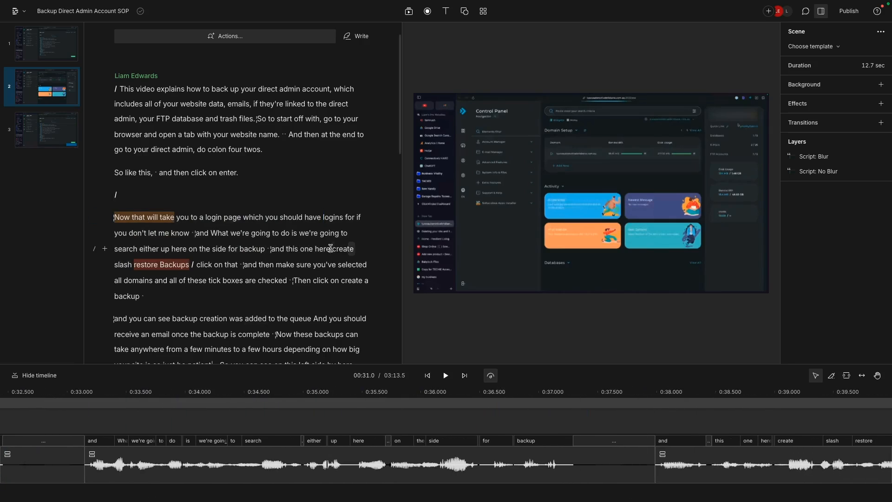
pyautogui.click(330, 248)
pyautogui.click(447, 394)
pyautogui.moveTo(471, 389); pyautogui.dragTo(498, 390)
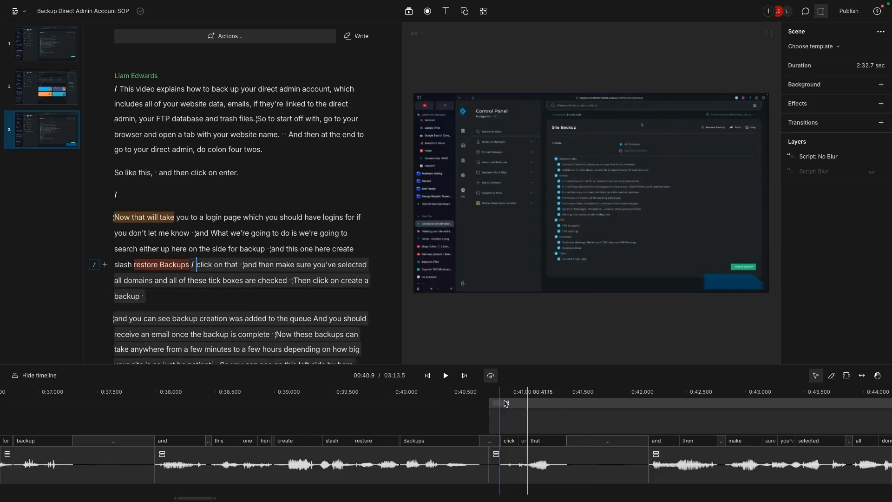
# - Show the Script: Blur layer above Script: No Blur in scene 4 and make it fill the canvas
pyautogui.scroll(-1, 318, 239)
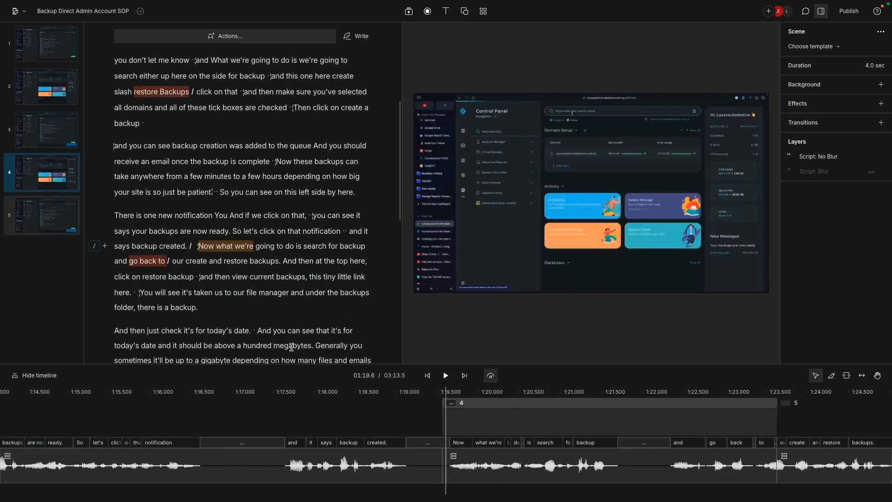
pyautogui.hscroll(-3, 482, 406)
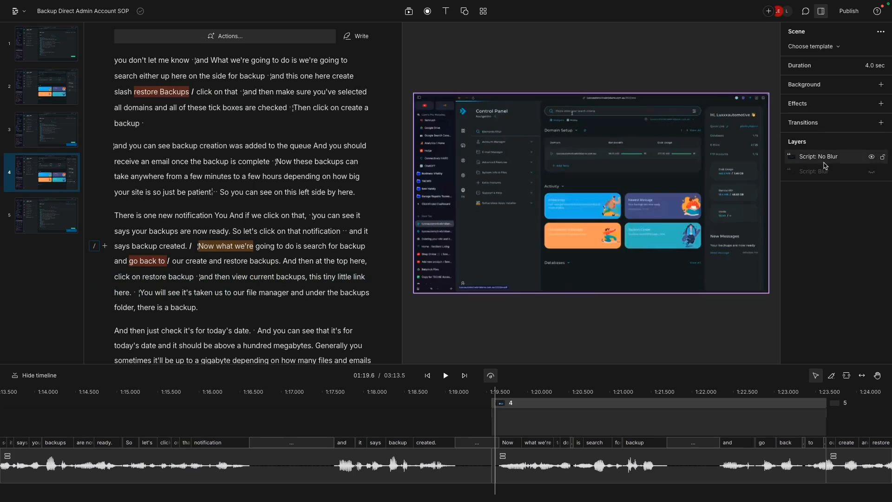
pyautogui.moveTo(834, 158); pyautogui.dragTo(825, 172)
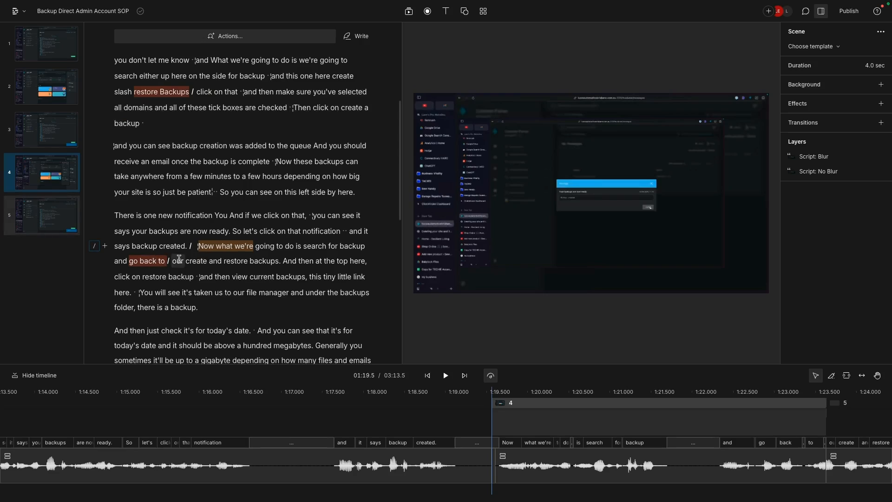
pyautogui.click(650, 186)
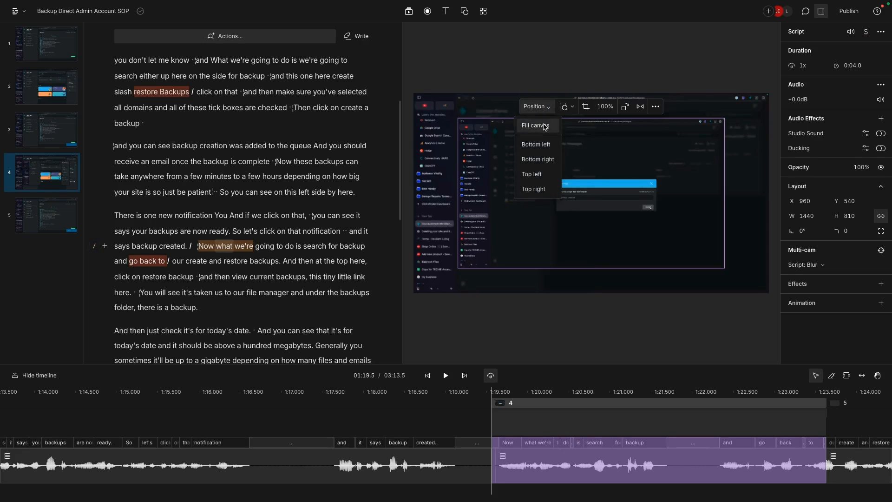
pyautogui.click(545, 127)
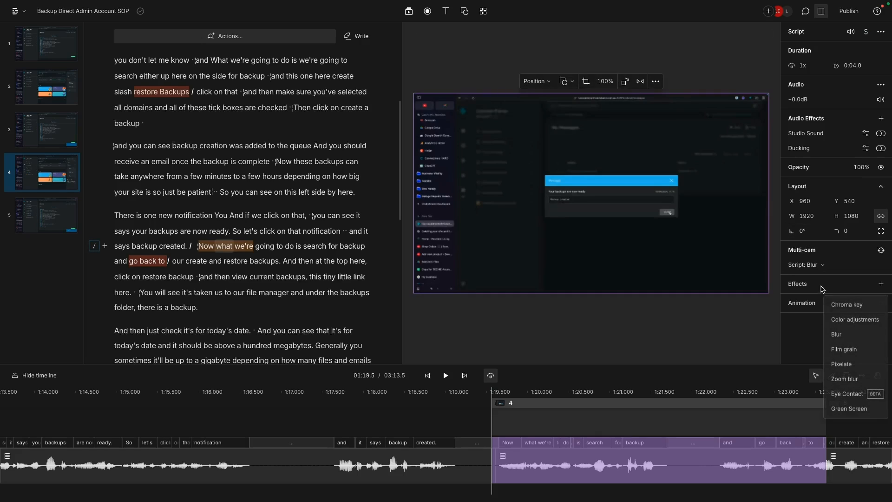
# - Add a Blur effect to scene 4's Script: Blur layer and increase its radius
pyautogui.click(817, 285)
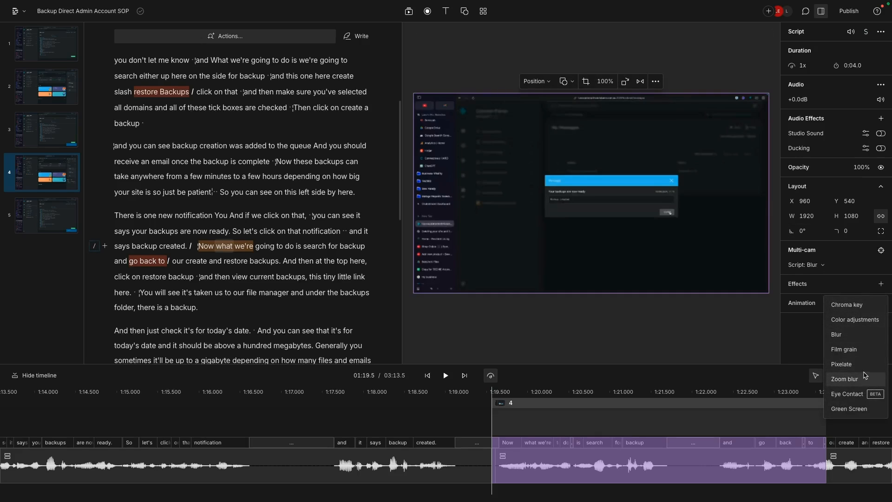
pyautogui.click(862, 334)
pyautogui.click(866, 298)
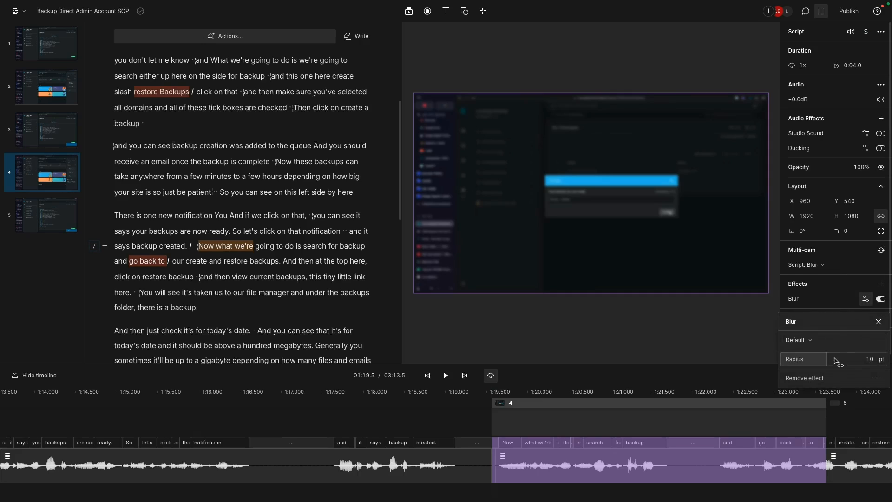
pyautogui.moveTo(824, 359); pyautogui.dragTo(832, 359)
pyautogui.click(707, 337)
# - Crop scene 4's Blur layer to about 301 × 174 so it covers only the New Messages area
pyautogui.press('space')
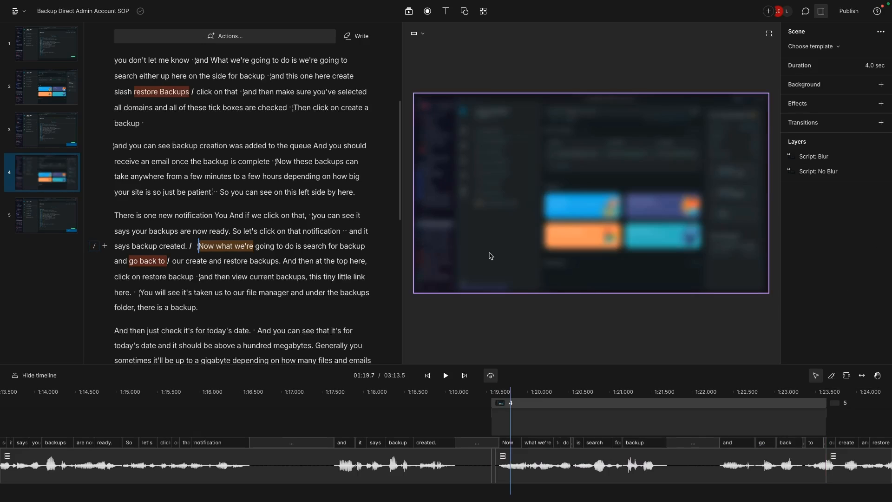
pyautogui.click(485, 243)
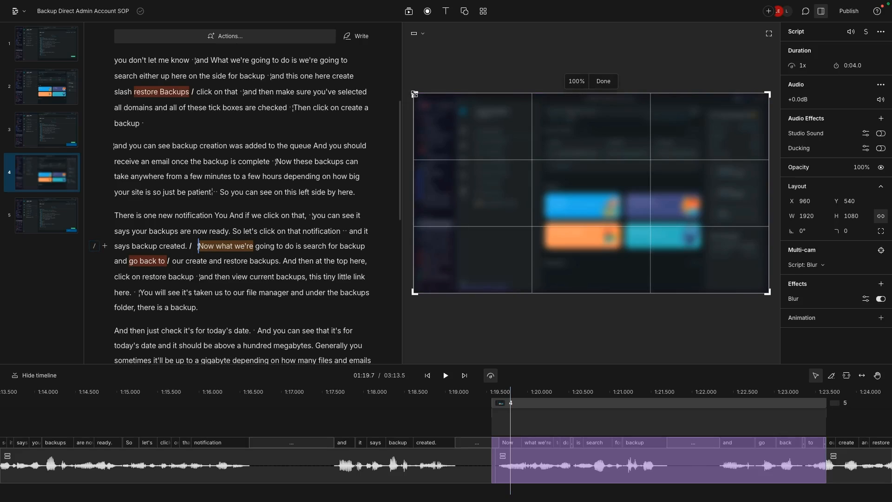
pyautogui.moveTo(414, 94); pyautogui.dragTo(710, 231)
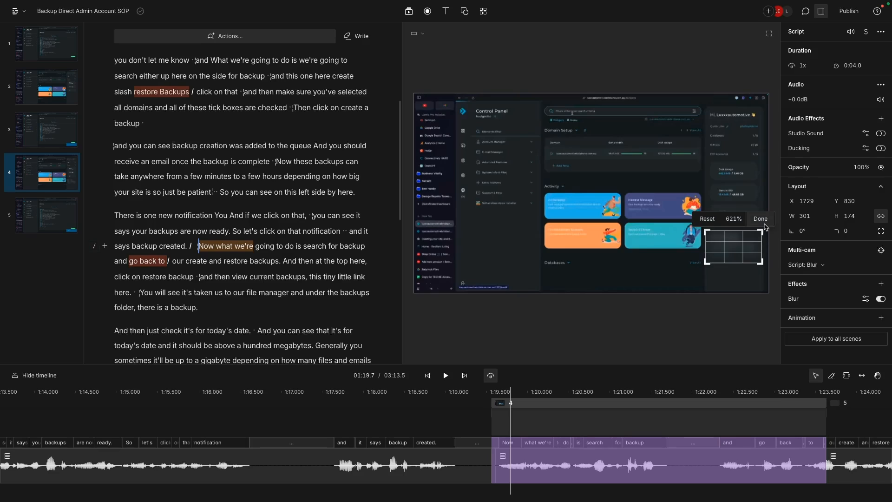
pyautogui.click(761, 221)
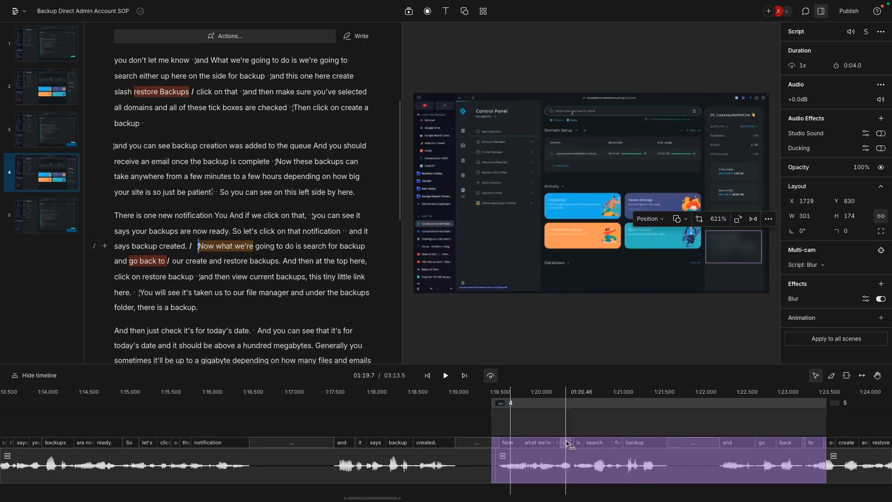
# - Play across the start of scene 4 and inspect its transition into scene 5 to check the New Messages blur
pyautogui.click(470, 395)
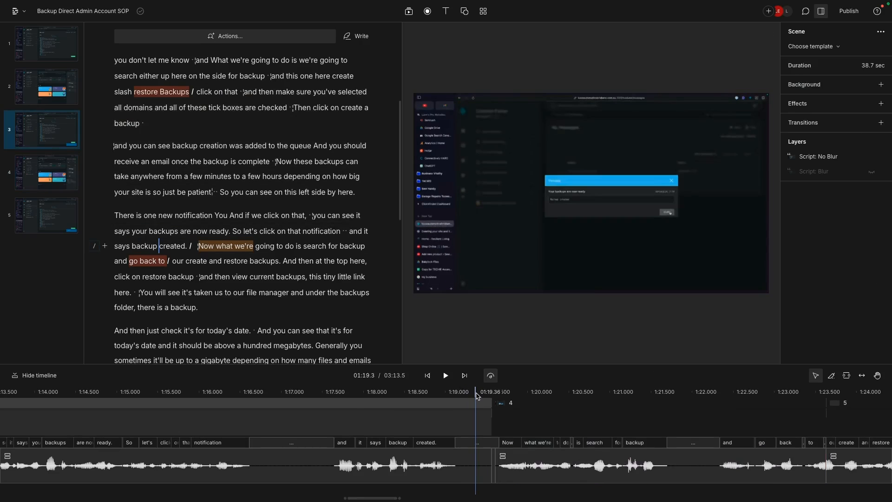
pyautogui.click(420, 402)
pyautogui.press('space')
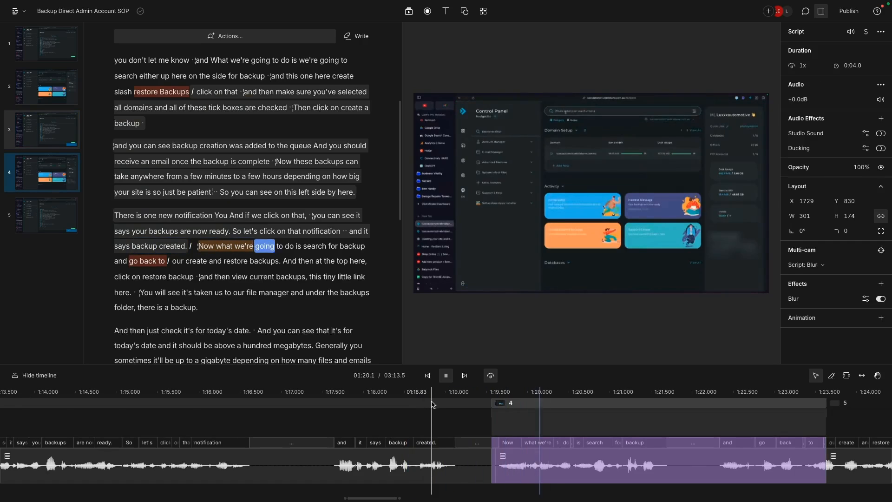
pyautogui.press('space')
pyautogui.hscroll(3, 592, 417)
pyautogui.hscroll(3, 592, 416)
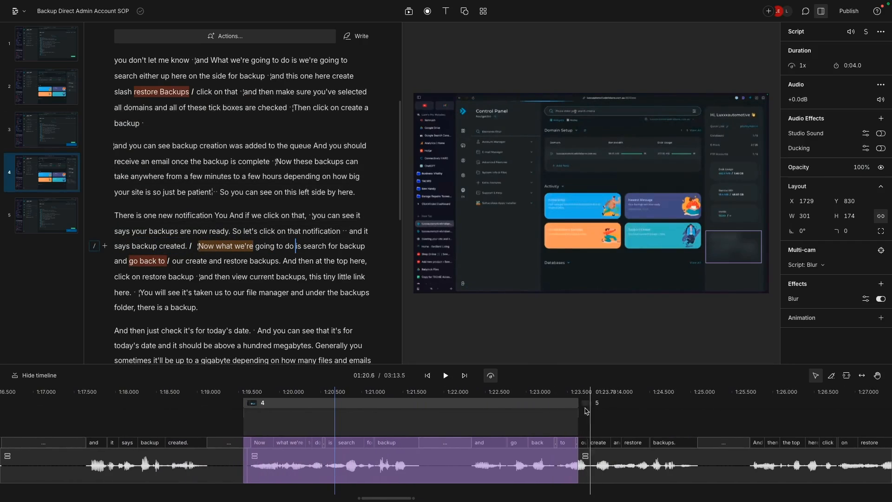
pyautogui.click(580, 393)
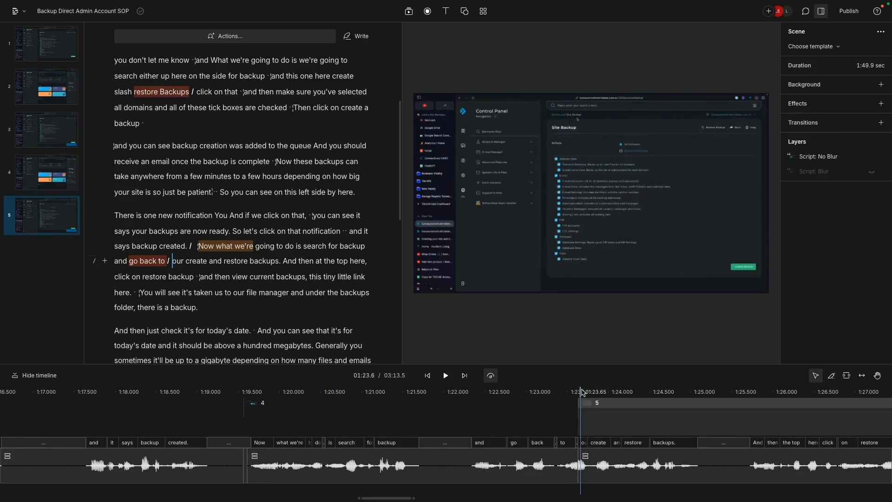